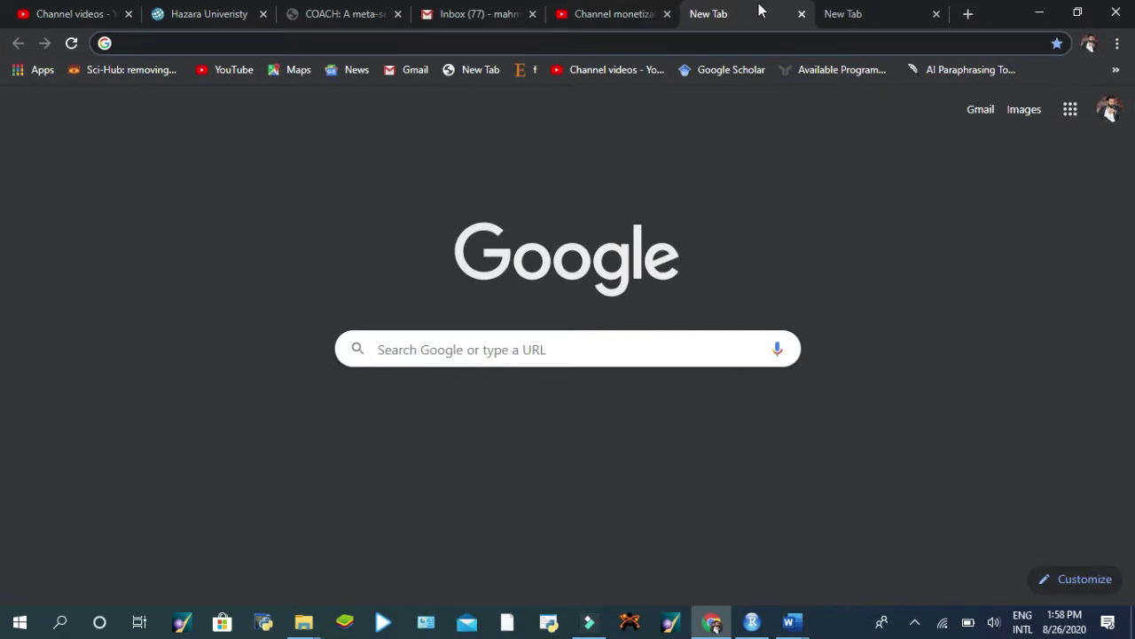
Step: Search the web for "muprotool" and open the MUpro page for predicting protein stability changes upon mutations
text(mu)
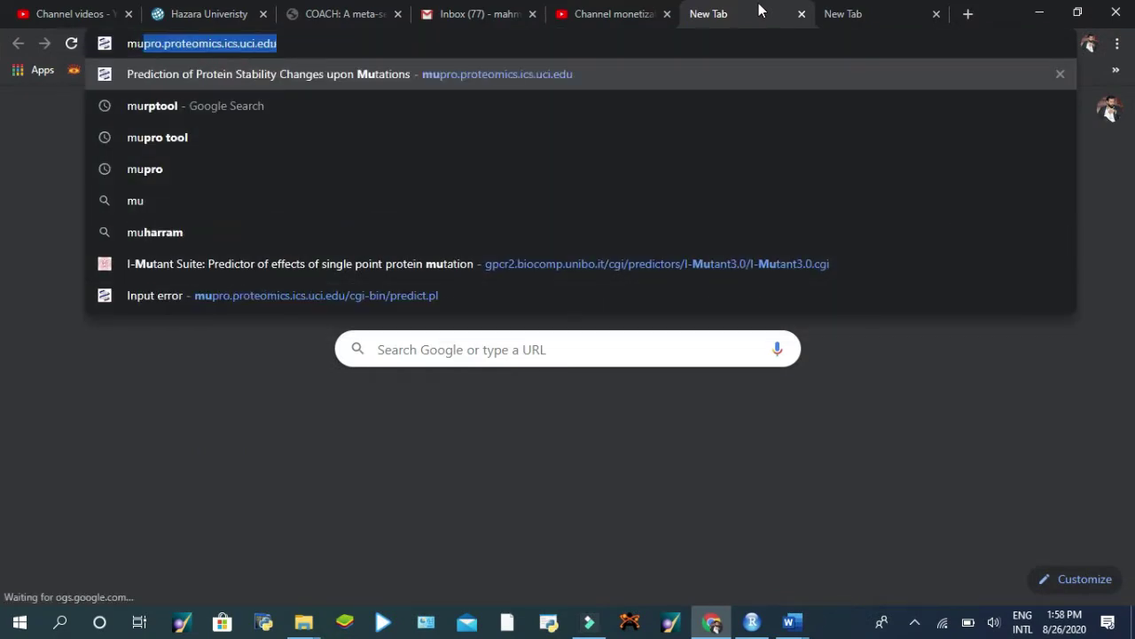
text(proto)
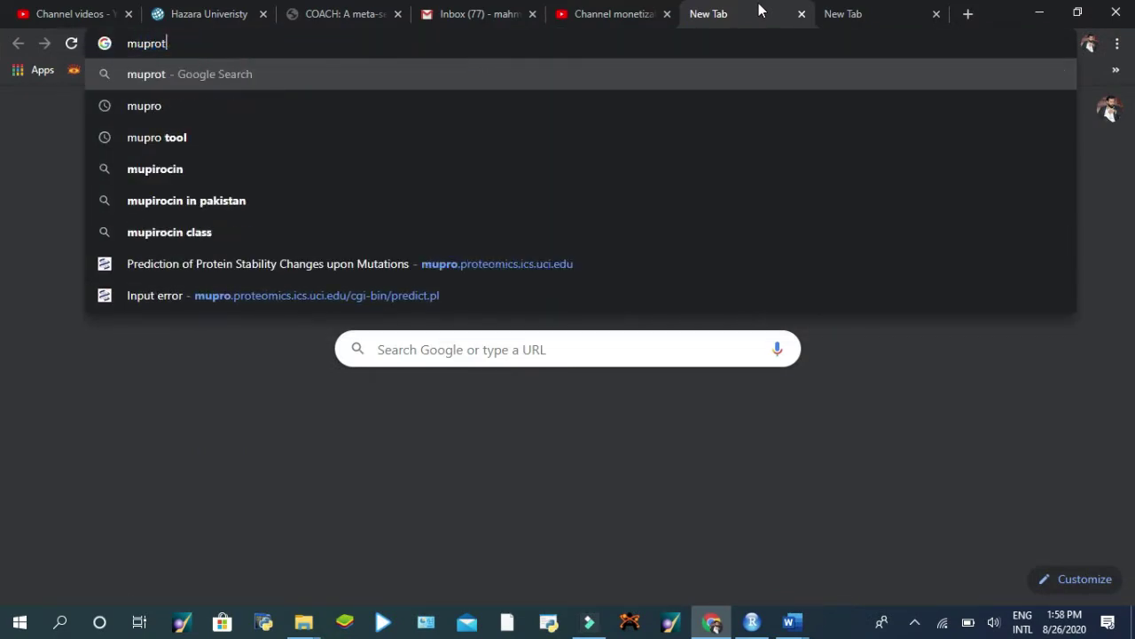
text(ol)
key(Return)
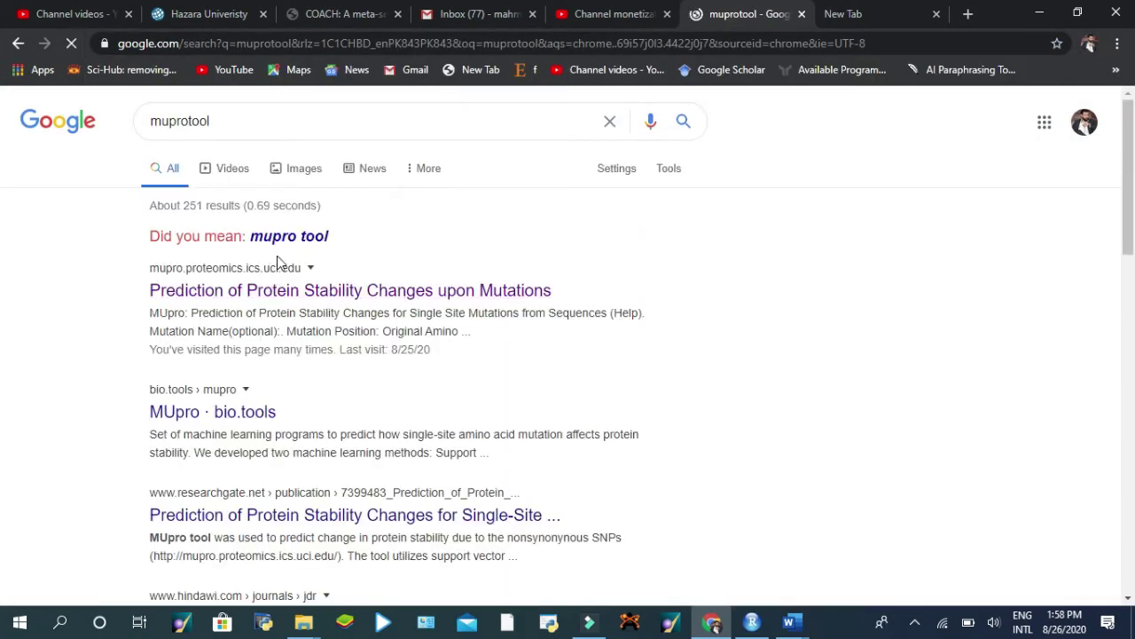
click(282, 240)
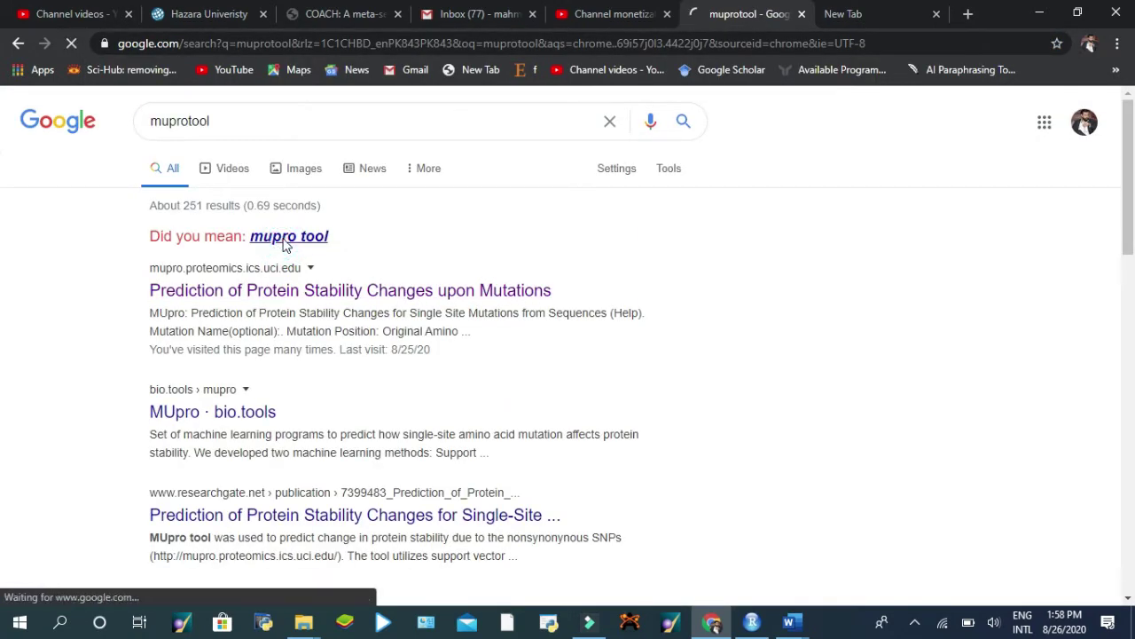
click(201, 259)
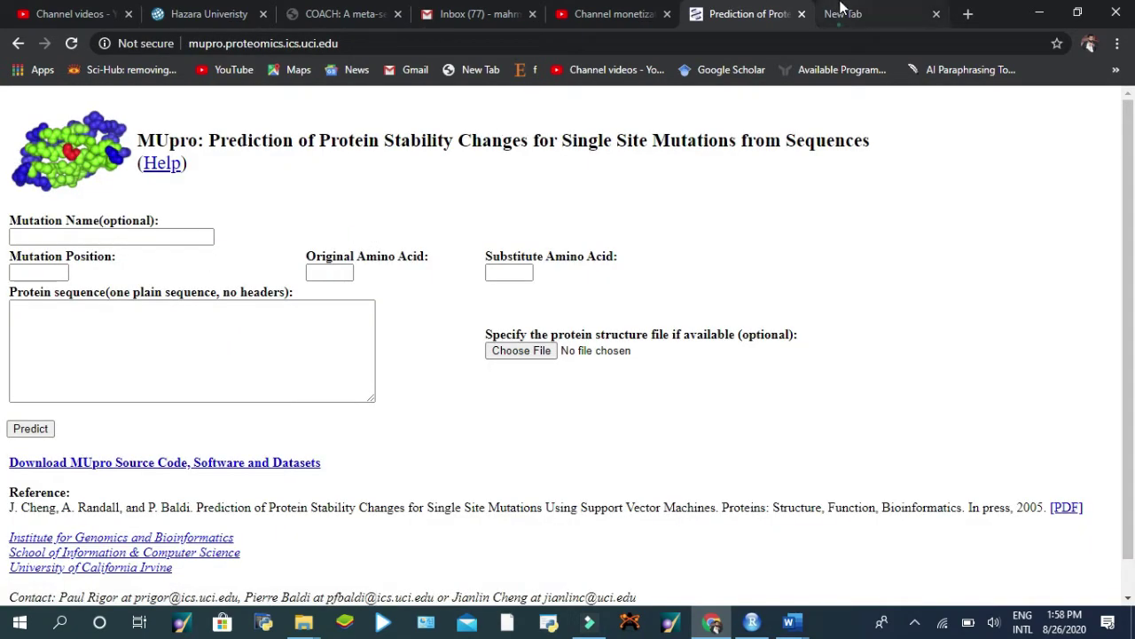
Step: Open the UniProt entry Q96Q05 (TPPC9_HUMAN) in the empty browser tab
click(840, 10)
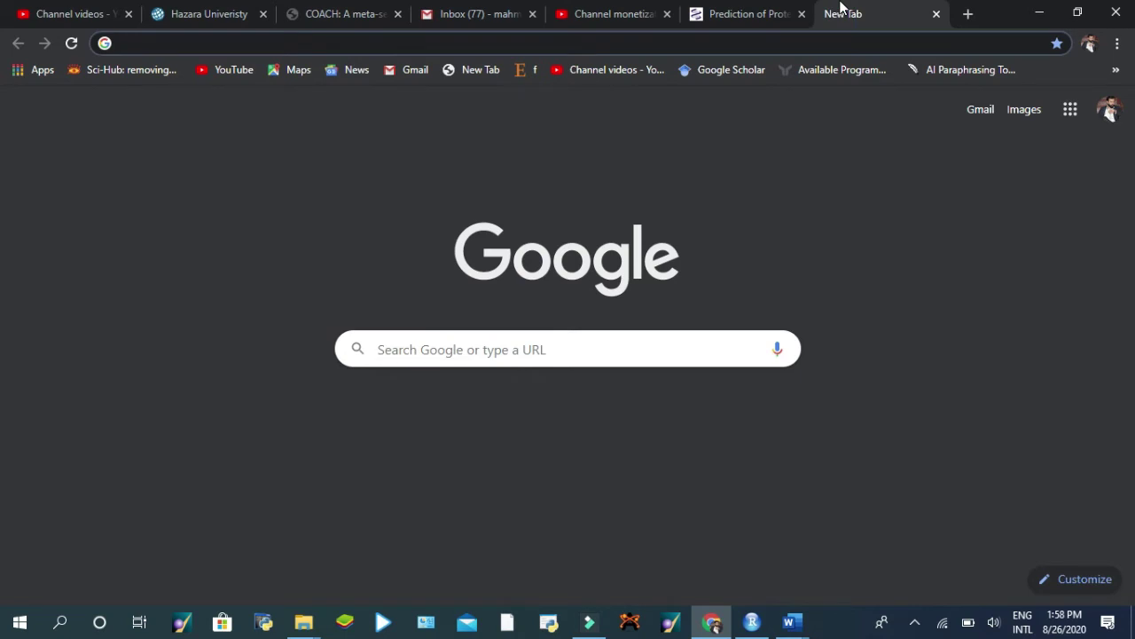
text(uni)
key(Return)
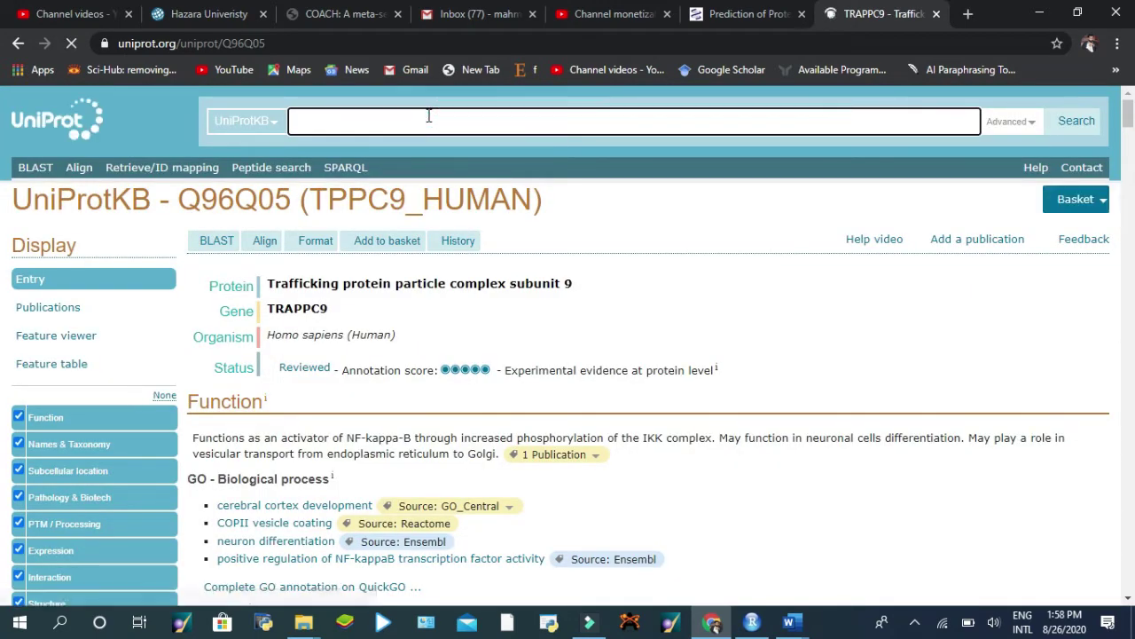
Step: Switch to File Explorer and open the text file "Tyrosinase Protein Sequence 1 (1)" from the Downloads folder
click(1040, 13)
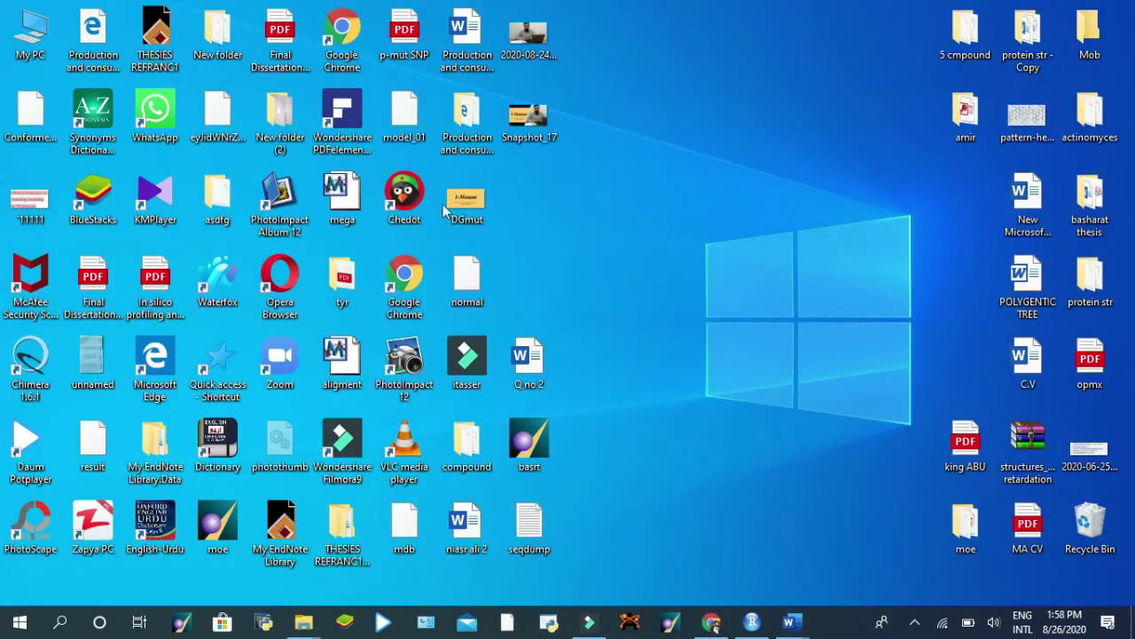
double_click(30, 40)
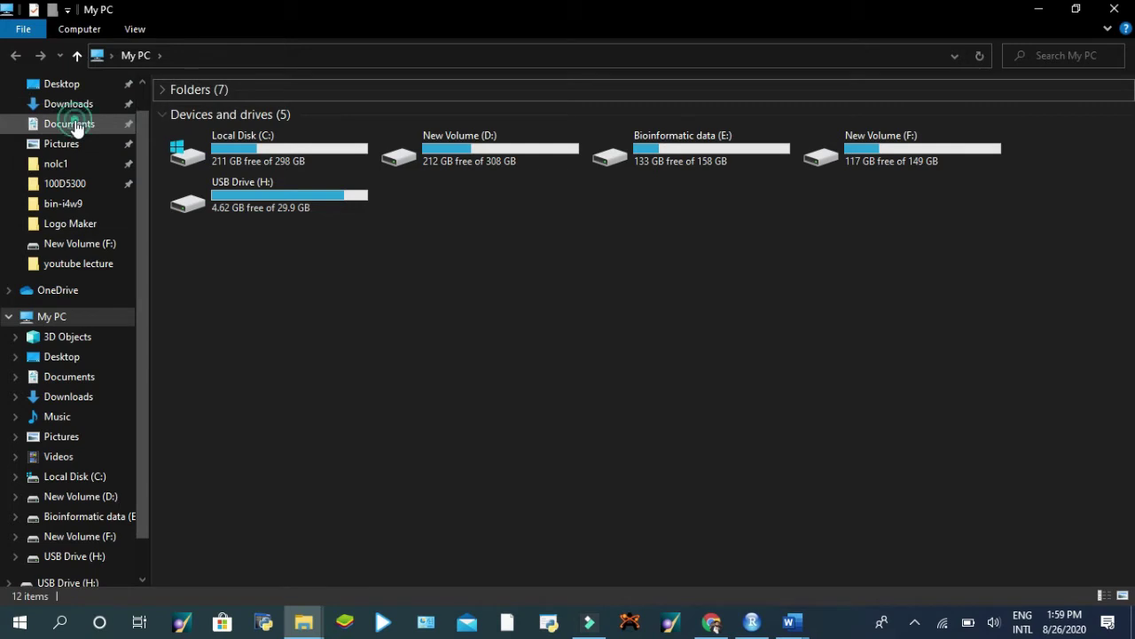
click(76, 125)
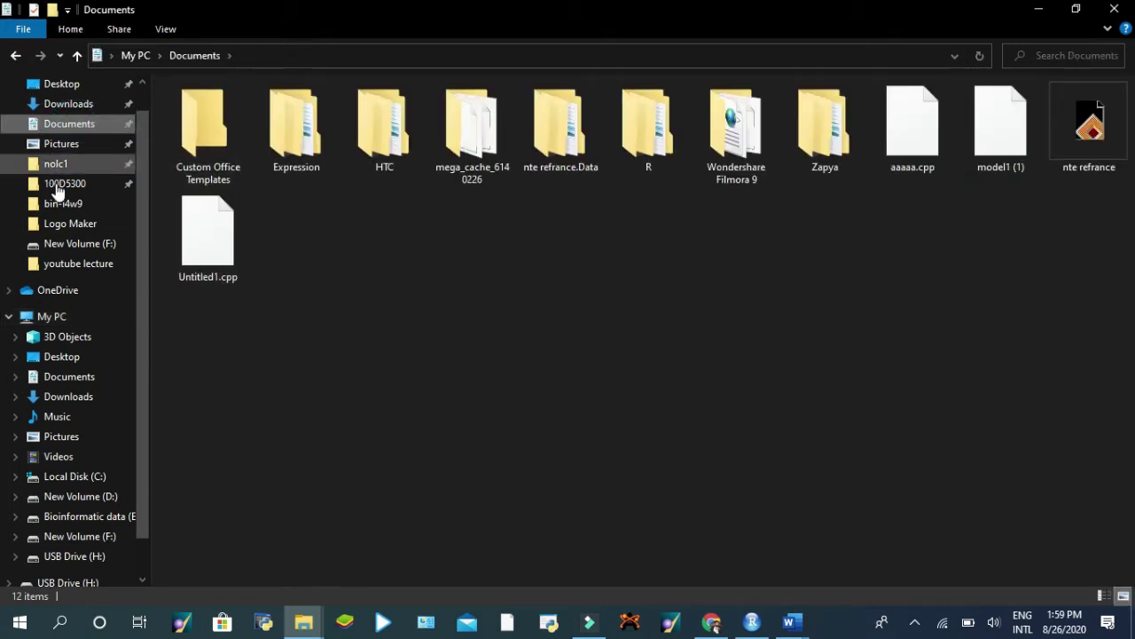
click(76, 105)
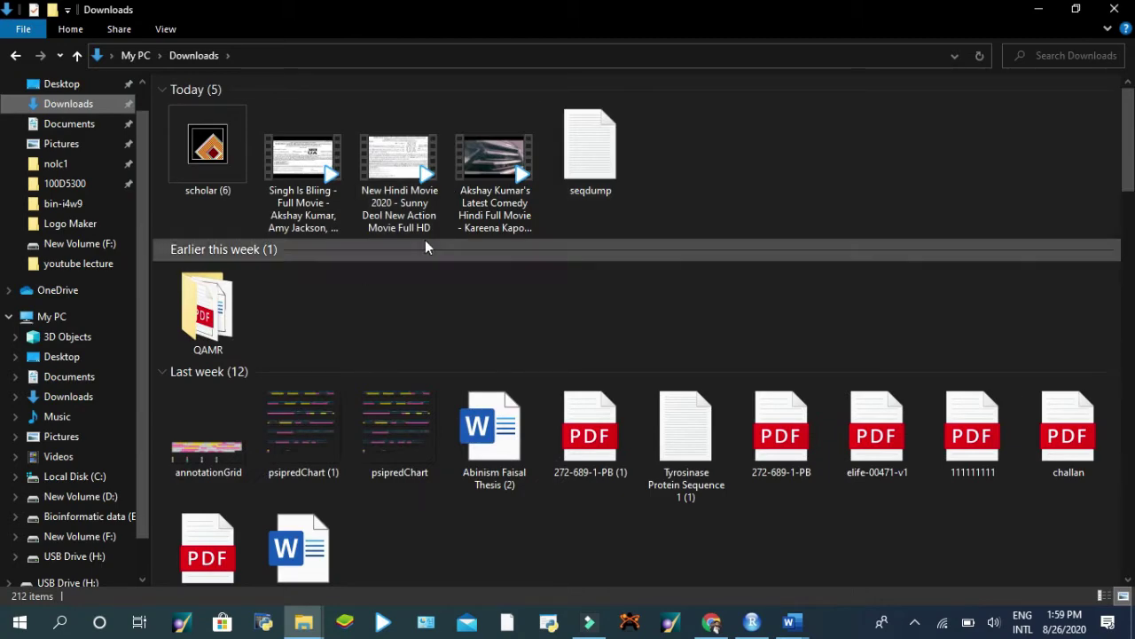
scroll(576, 235, down, 3)
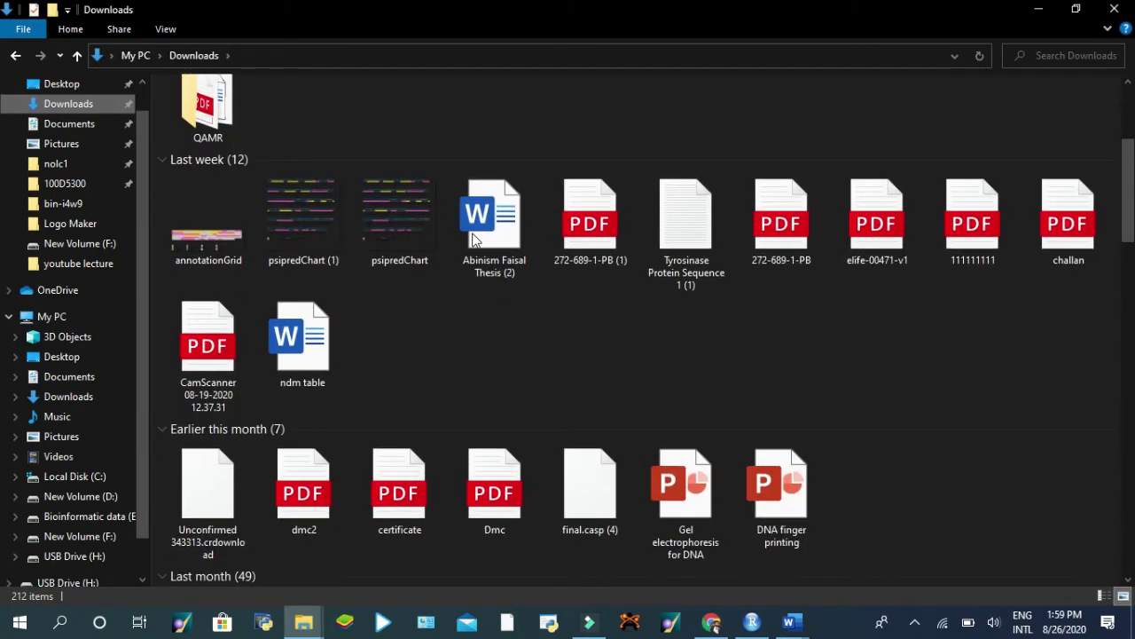
double_click(678, 238)
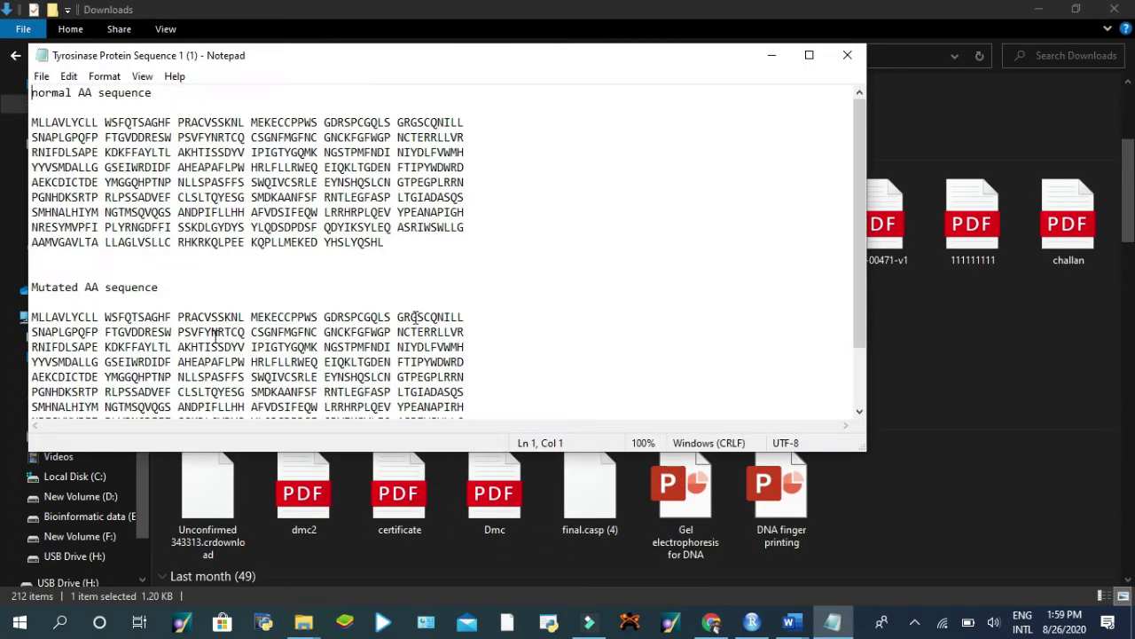
Step: Copy the mutated AA sequence from the text file into the protein sequence field of the MUpro form in Chrome
drag(45, 317, 332, 408)
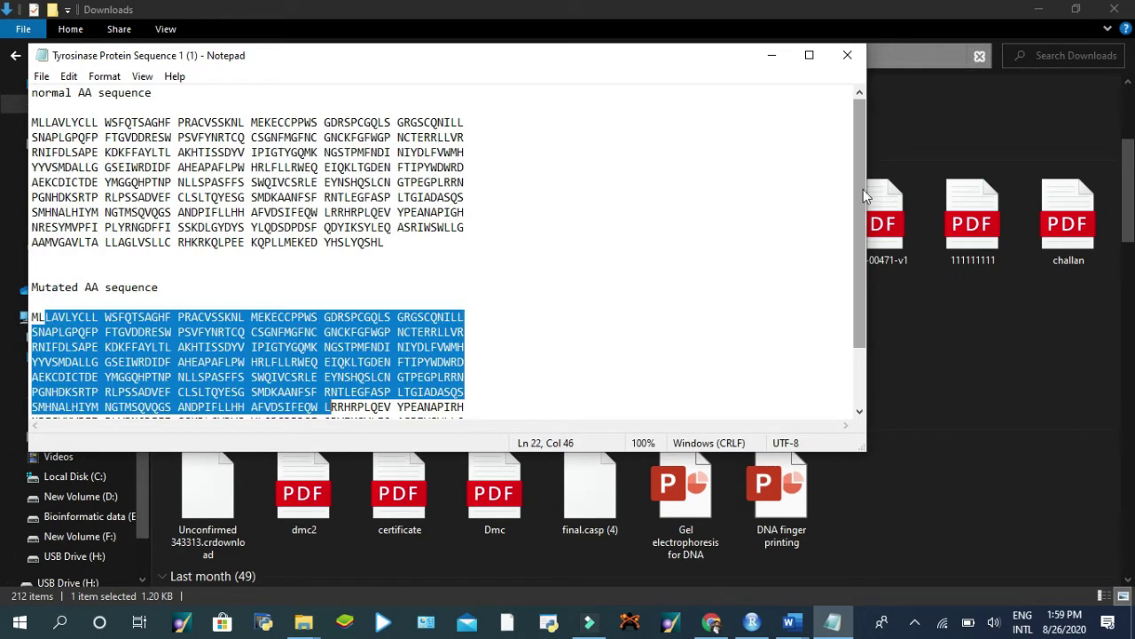
drag(863, 189, 862, 280)
drag(417, 376, 3, 247)
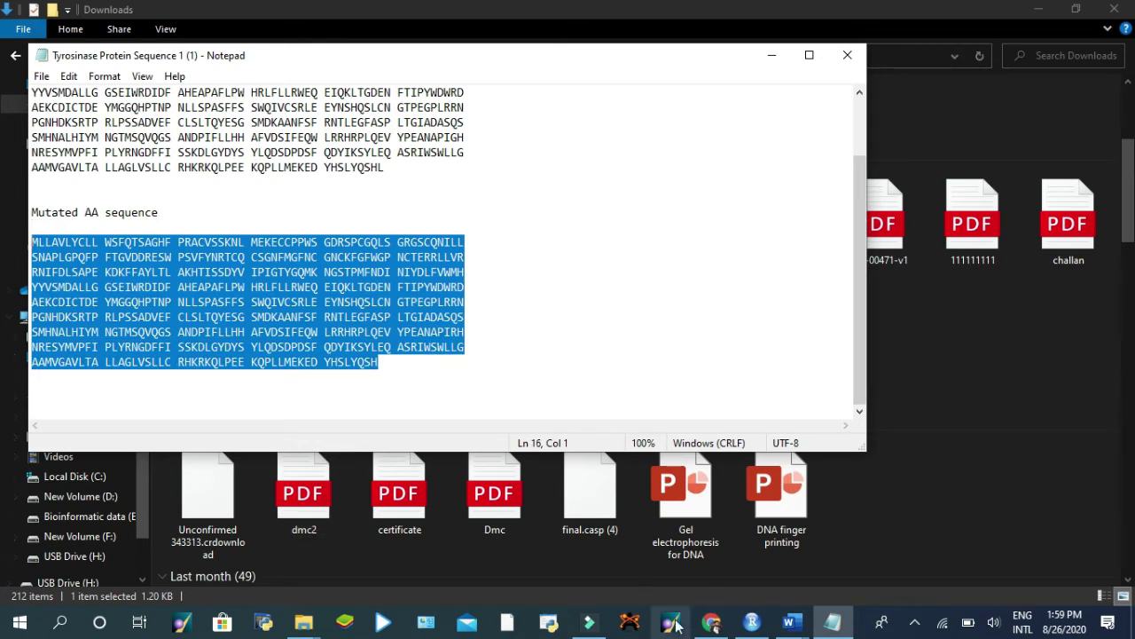
click(707, 625)
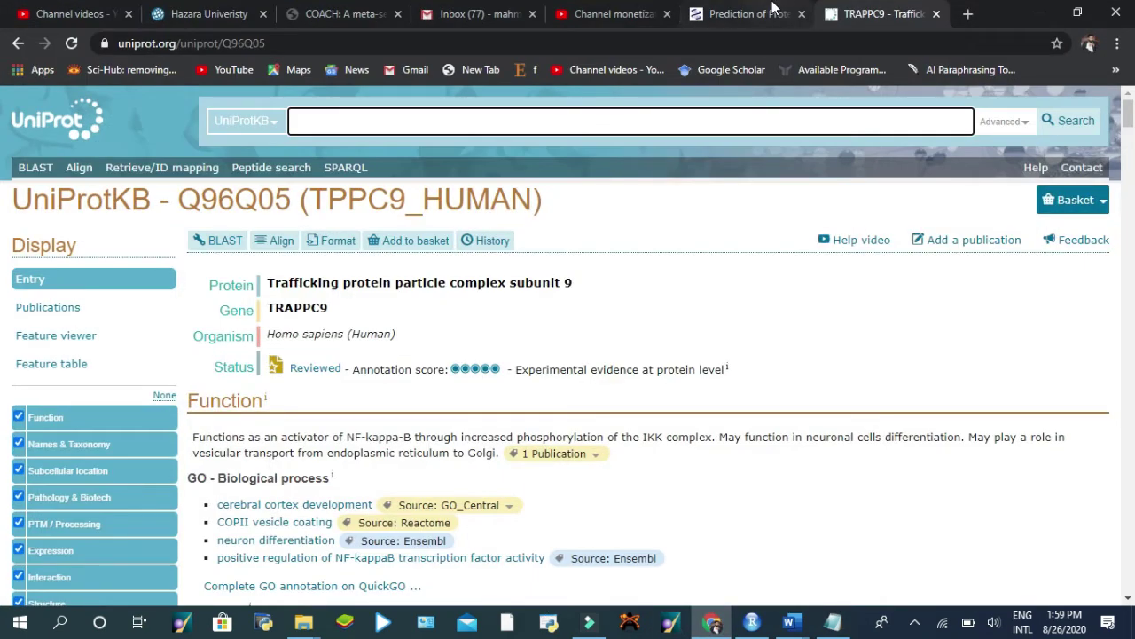
click(771, 9)
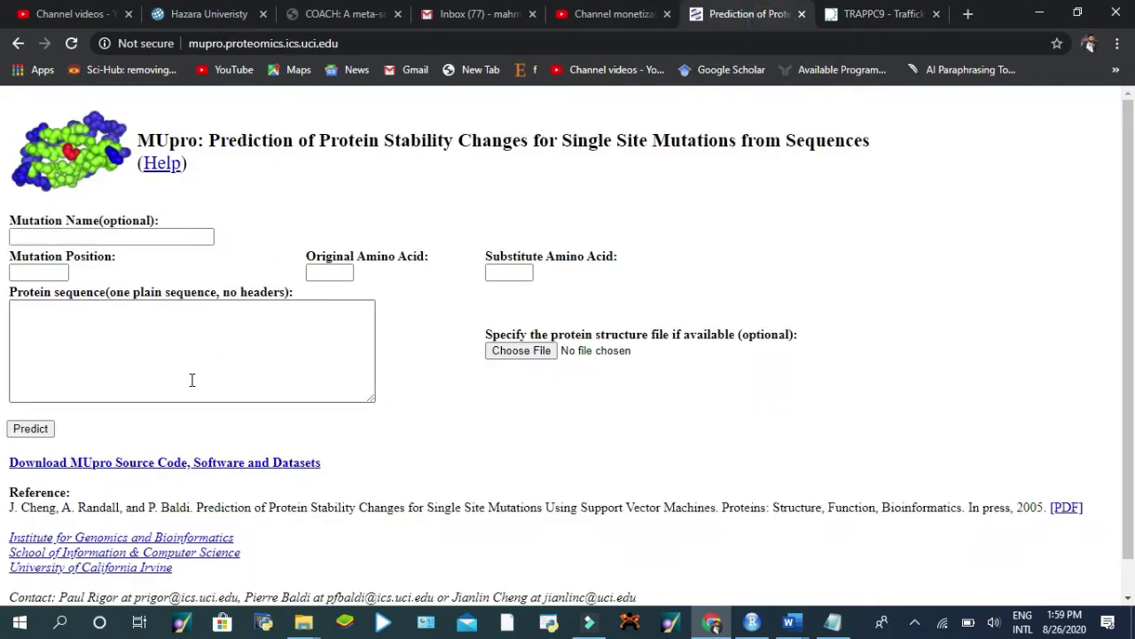
click(58, 239)
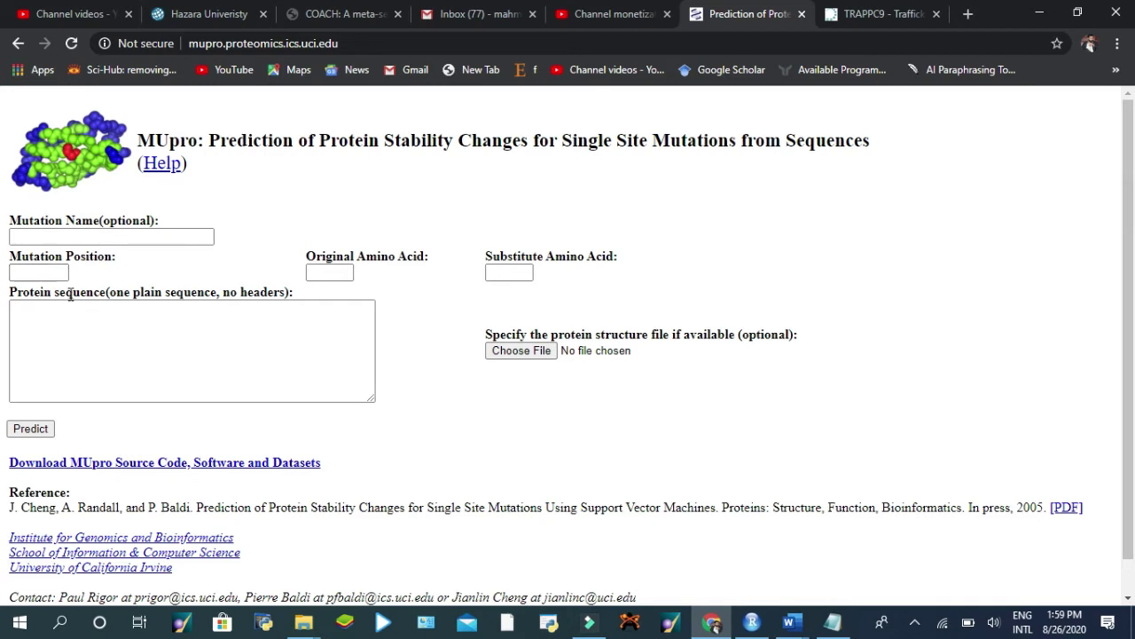
click(70, 323)
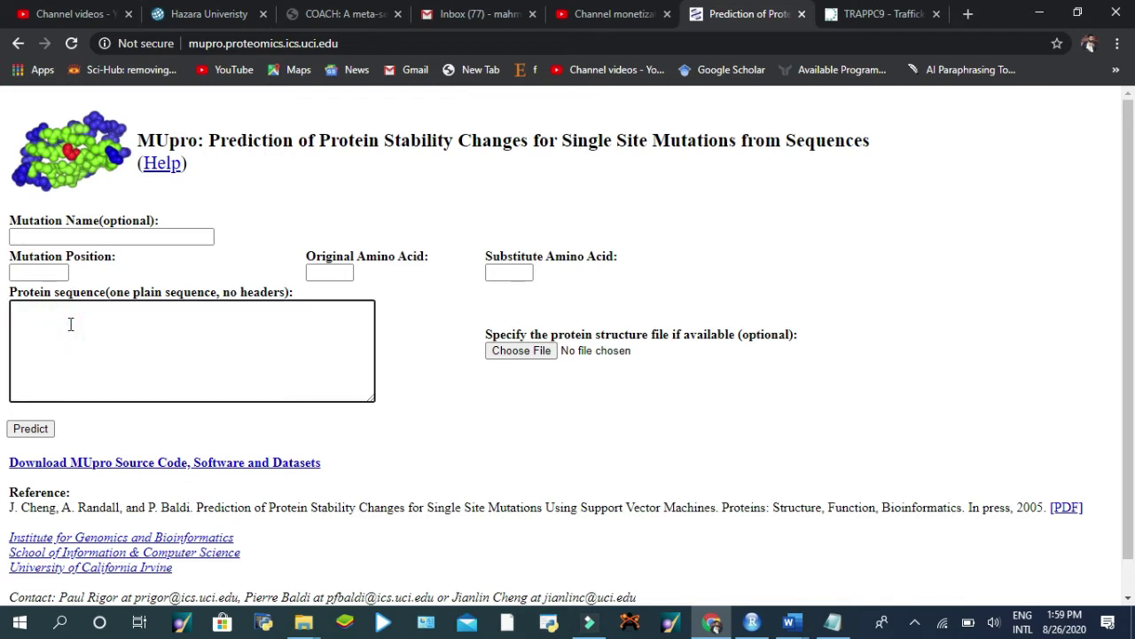
key(ctrl+v)
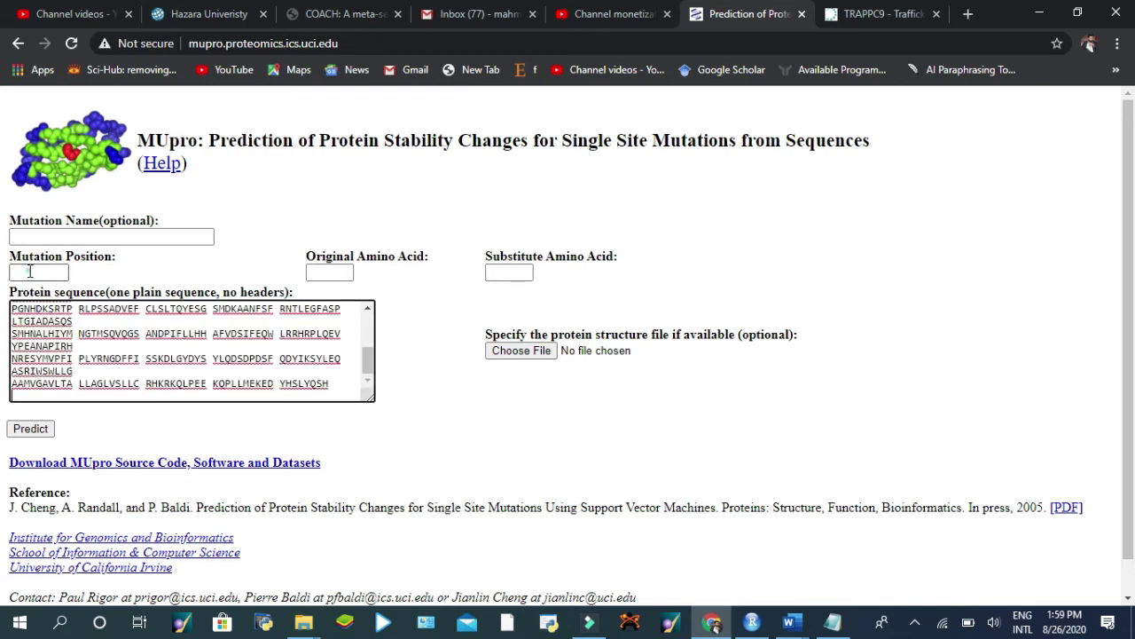
Step: Enter mutation position 419, original amino acid G and substitute amino acid R, and submit the prediction
click(29, 272)
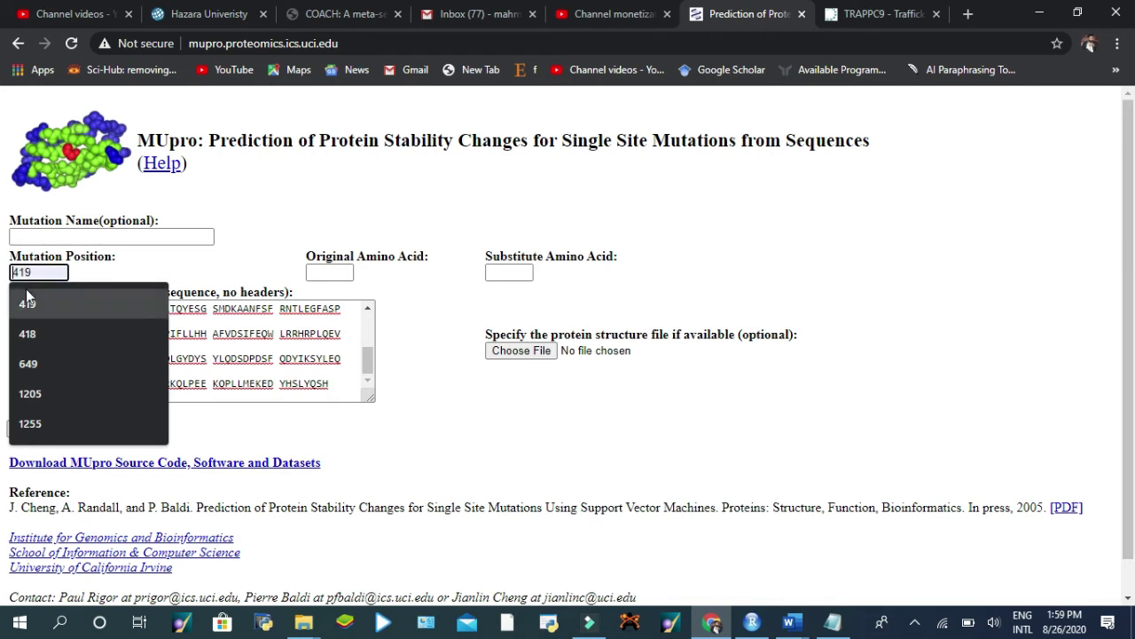
click(28, 304)
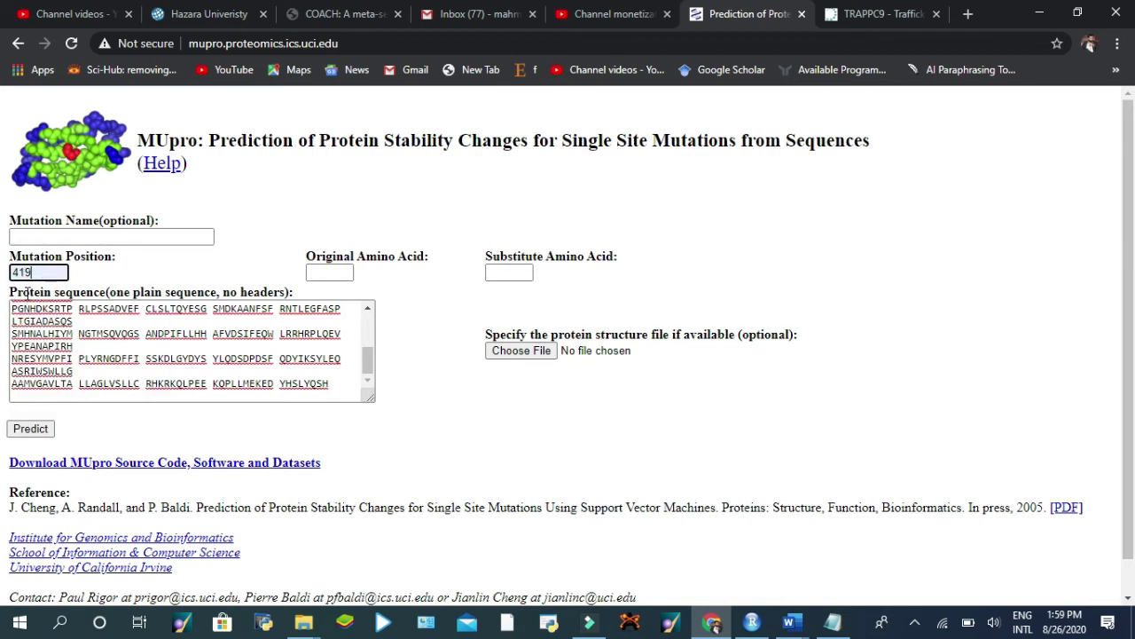
click(329, 273)
click(324, 302)
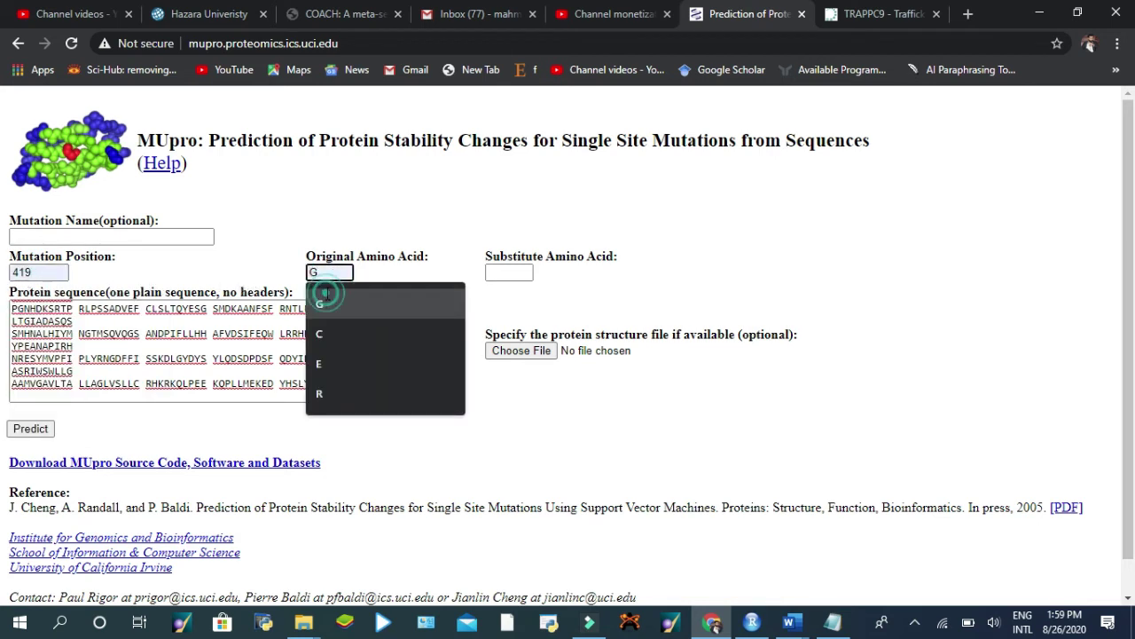
click(501, 273)
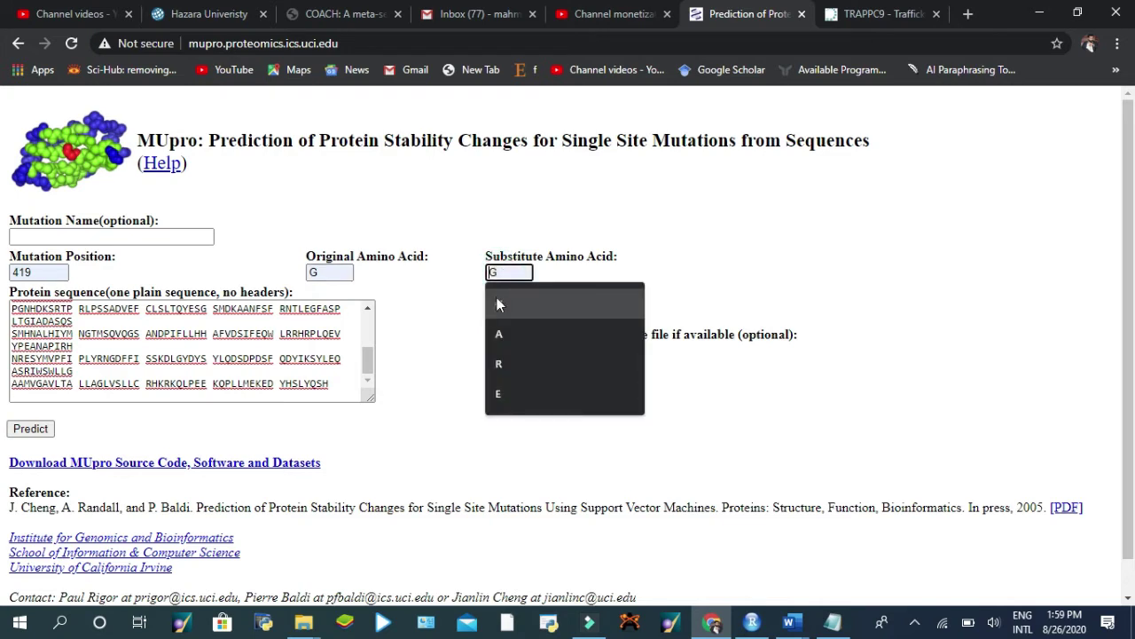
click(497, 356)
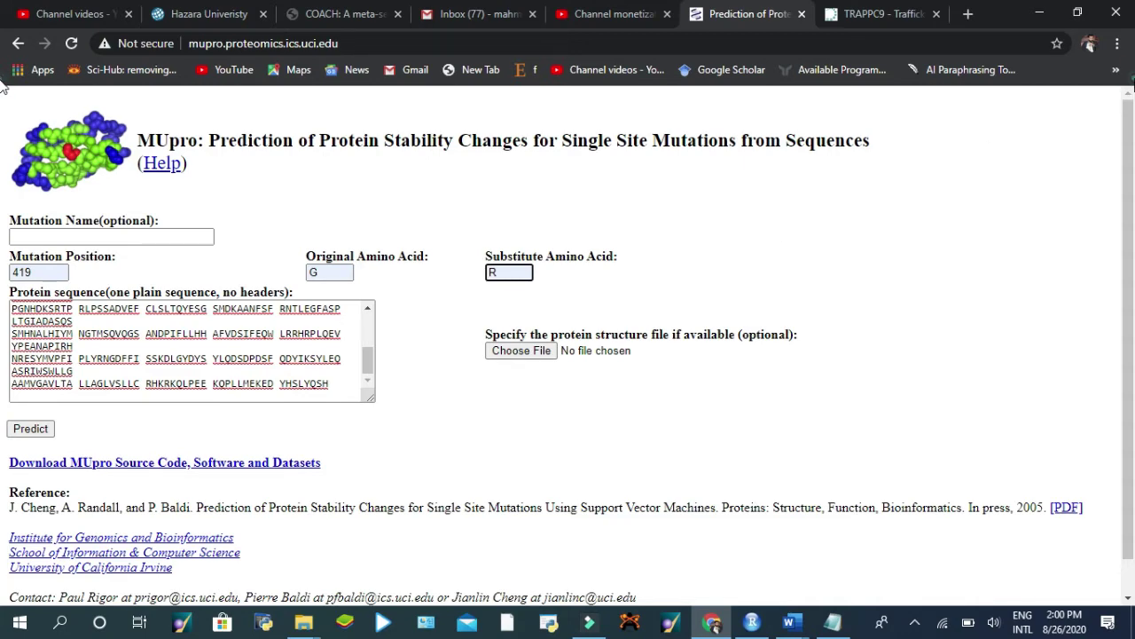
scroll(1129, 130, down, 1)
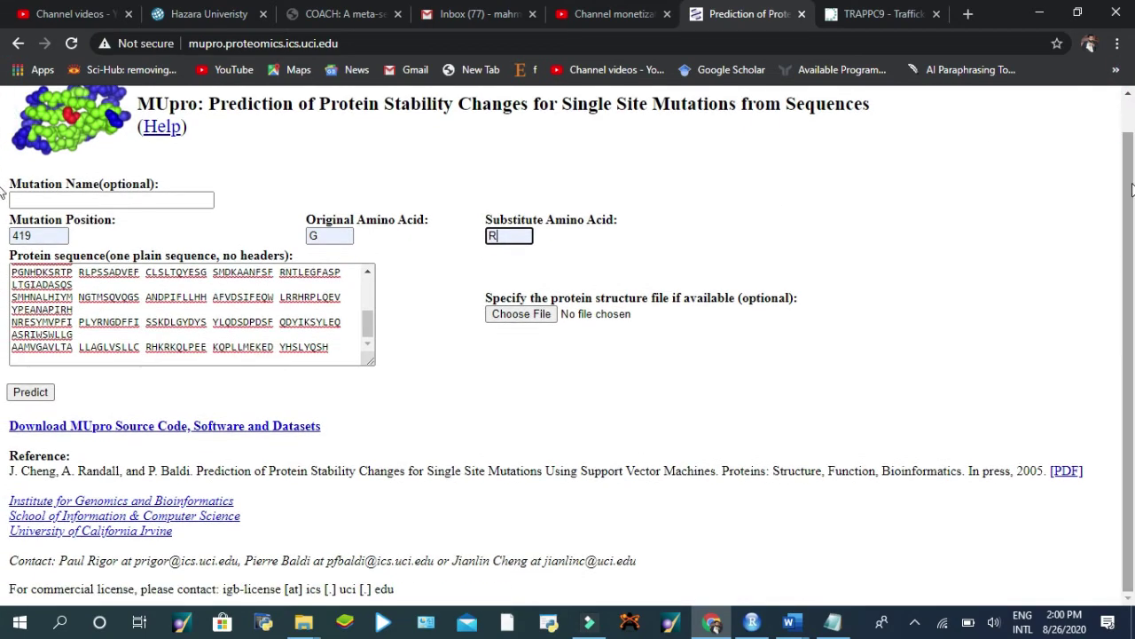
click(19, 398)
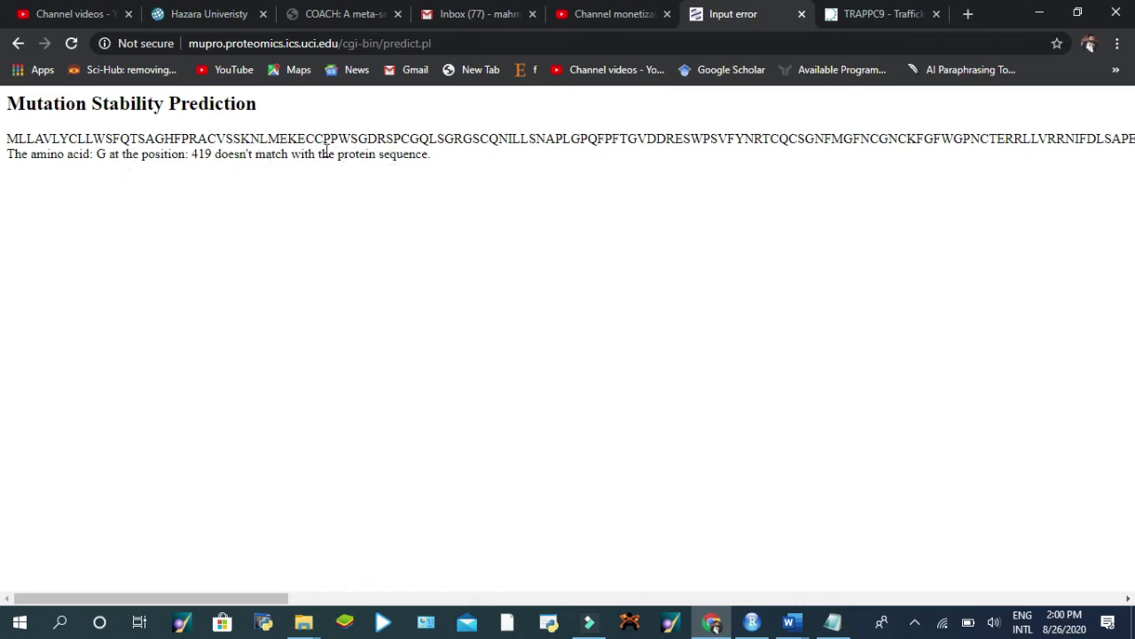
Step: Return to the MUpro form, set the original amino acid to R and the substitute to G, and rerun the prediction
click(19, 44)
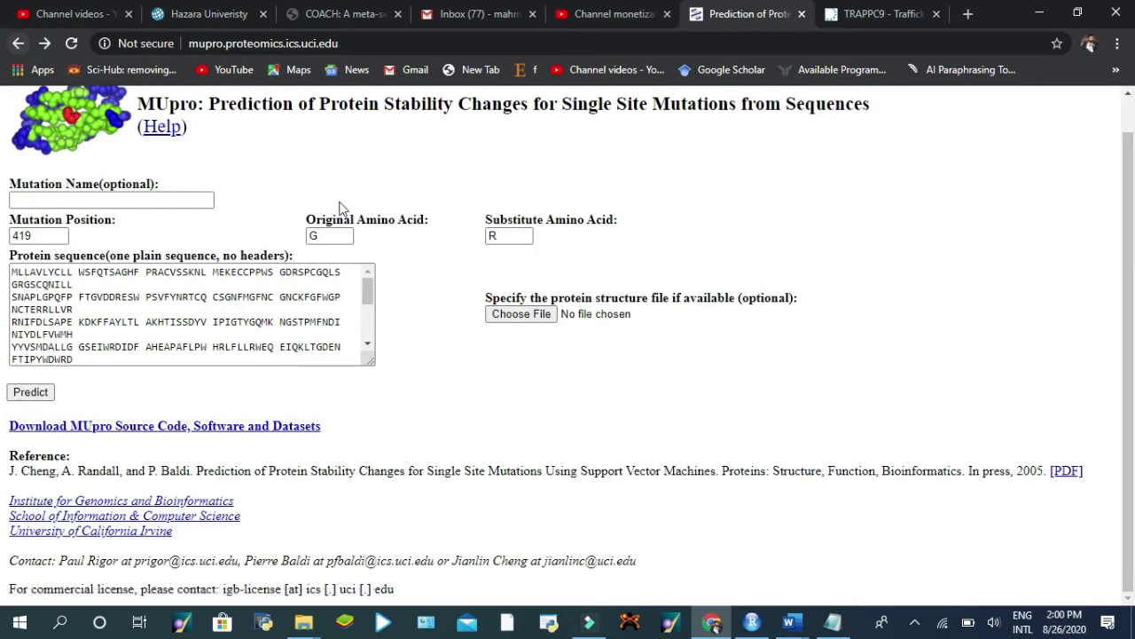
double_click(329, 237)
key(BackSpace)
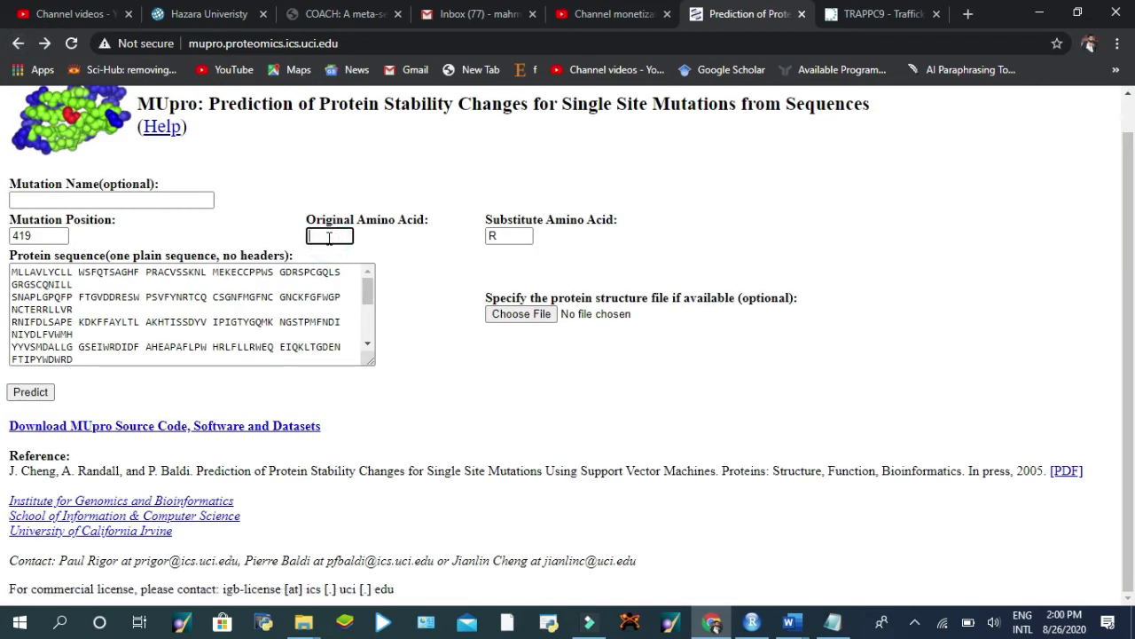
text(G)
key(BackSpace)
text(R)
click(504, 236)
double_click(503, 236)
key(BackSpace)
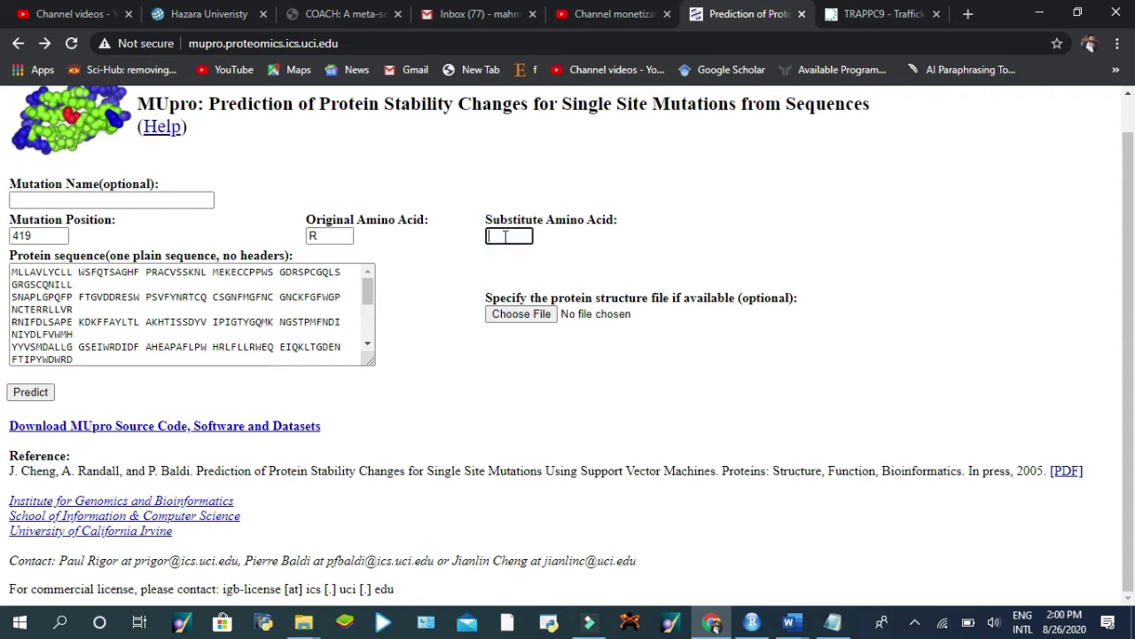
text(G)
click(41, 397)
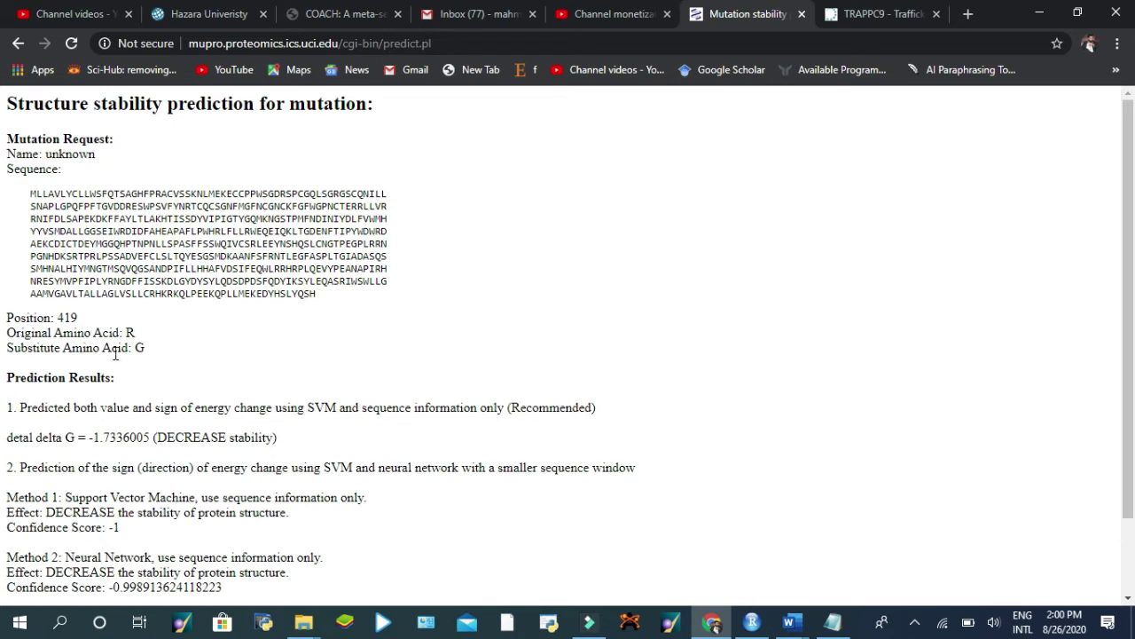
Step: Examine the prediction results for the energy change, the effect on protein stability and the confidence scores of both methods
scroll(116, 353, down, 1)
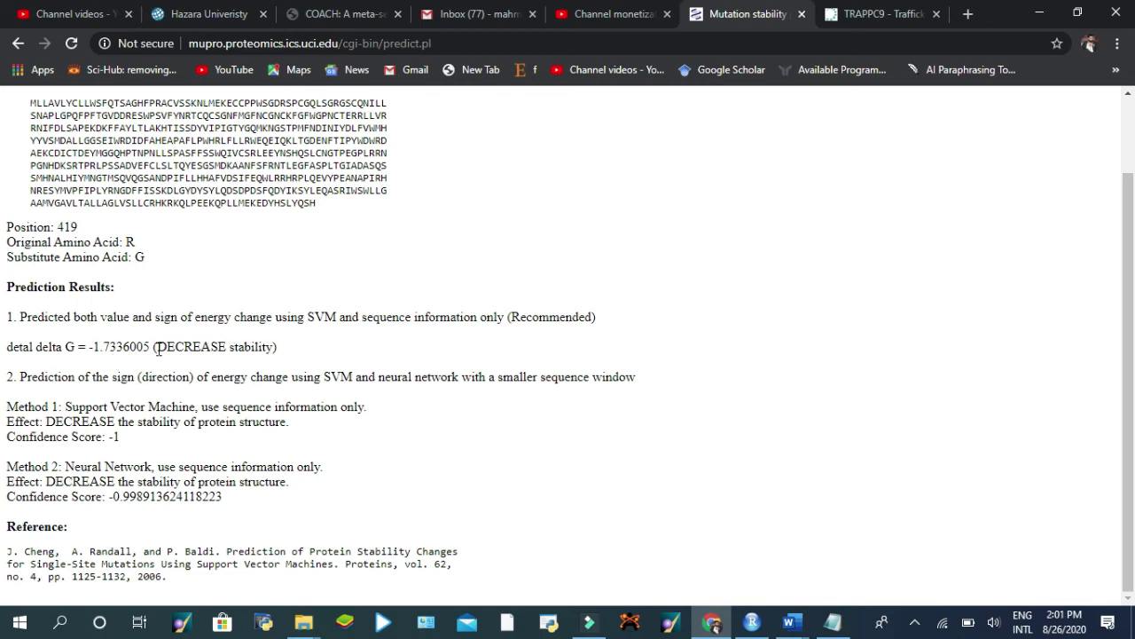
drag(281, 351, 153, 349)
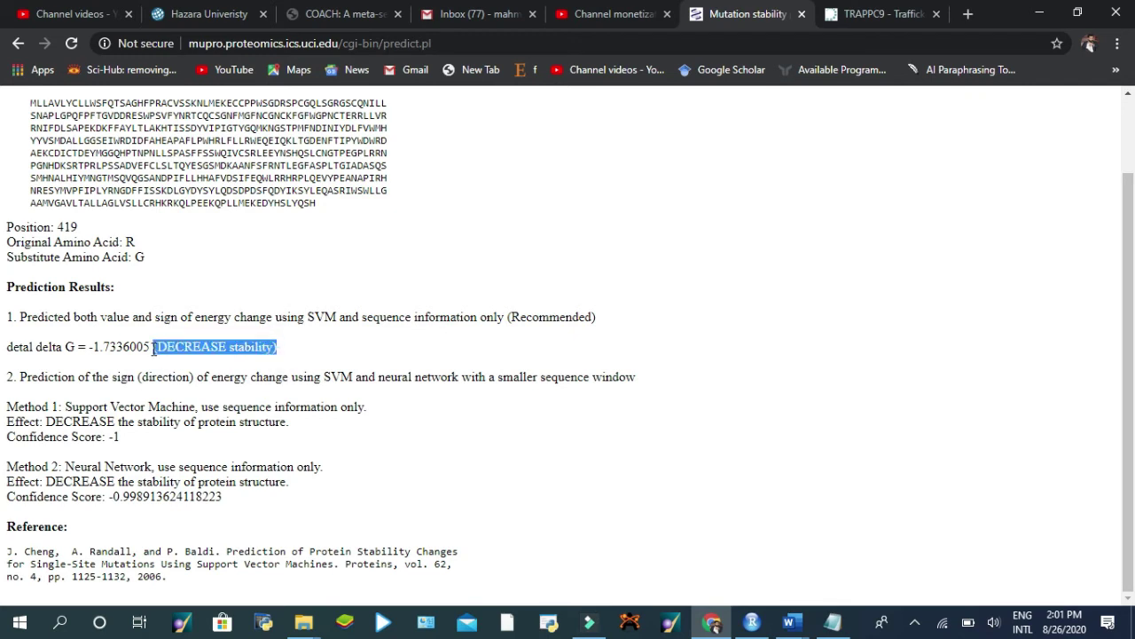
click(306, 333)
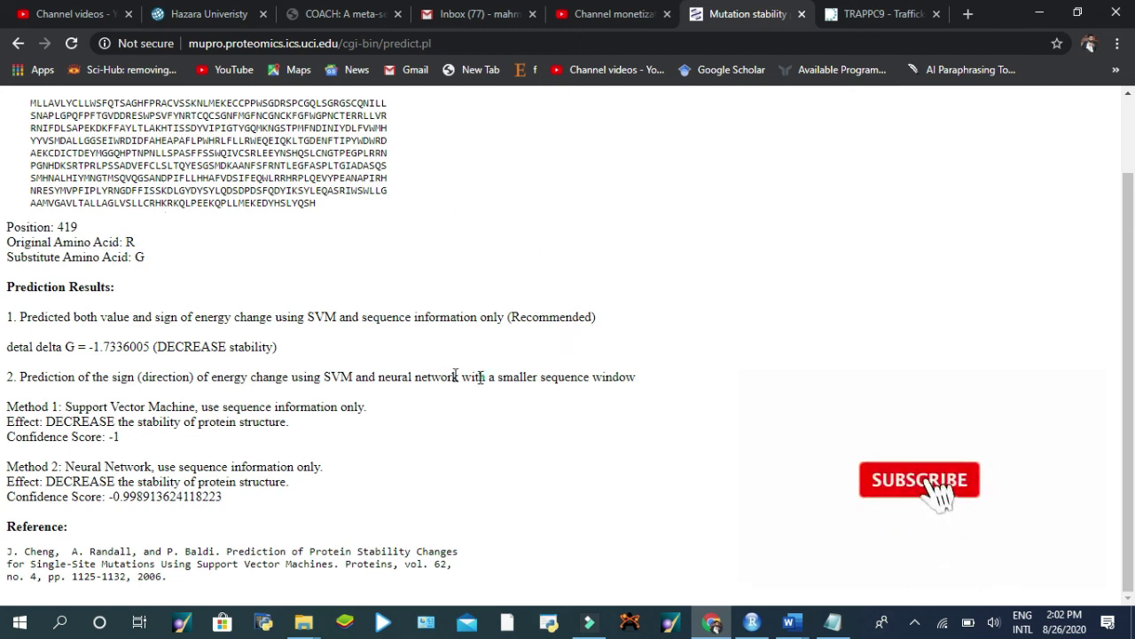
drag(485, 377, 345, 310)
click(342, 259)
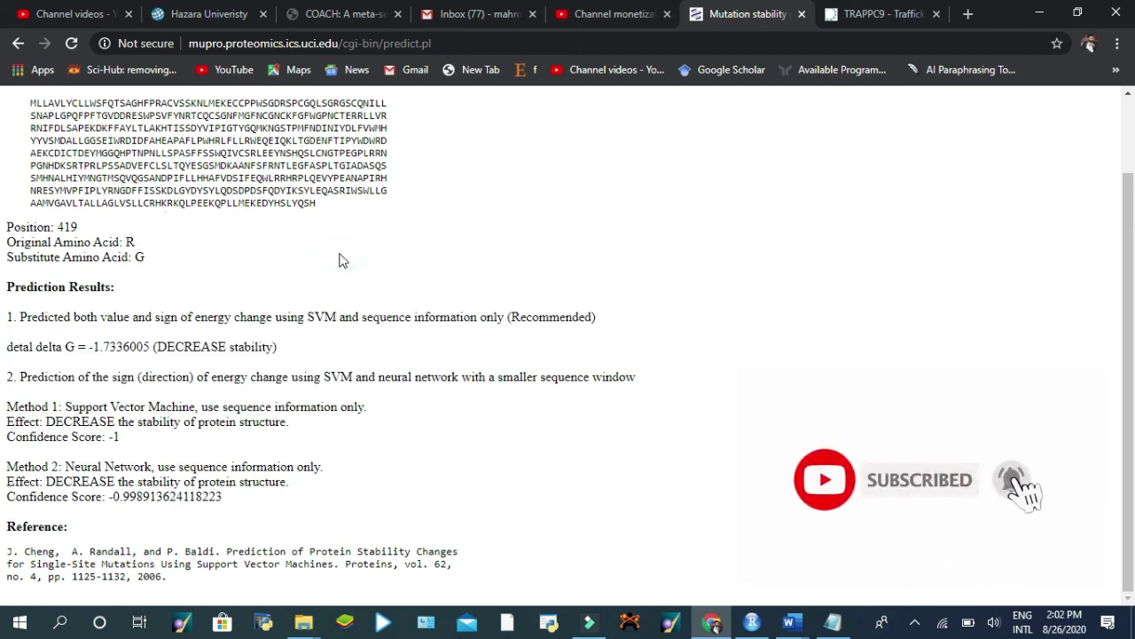